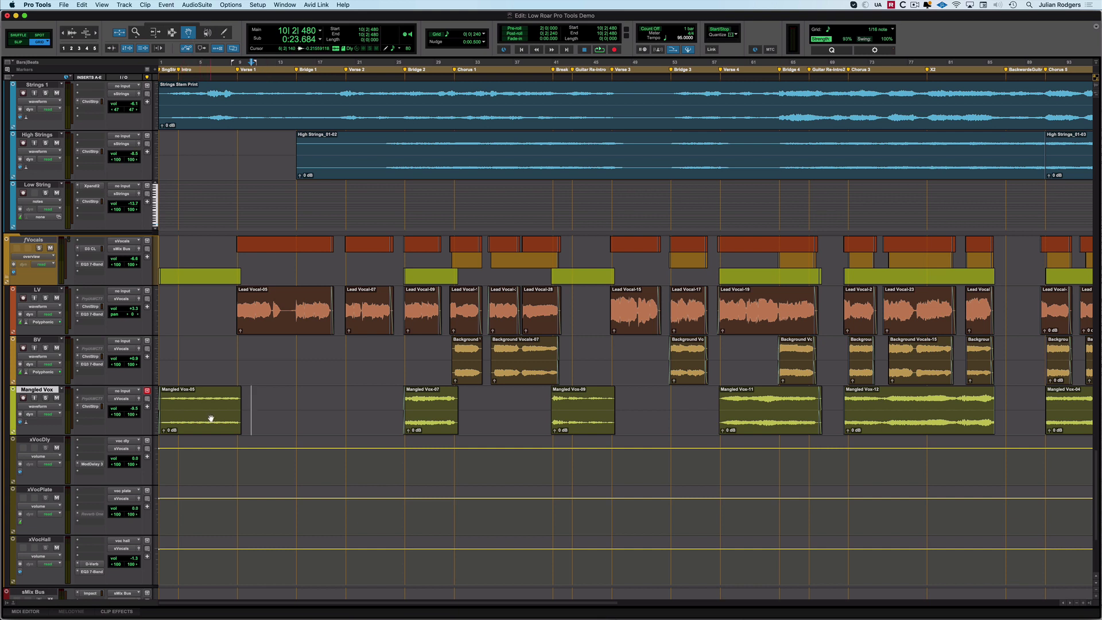
Step: Option-drag Mangled Vox-05 to the right to place a copy later on the Mangled Vox track
drag(210, 418, 314, 438)
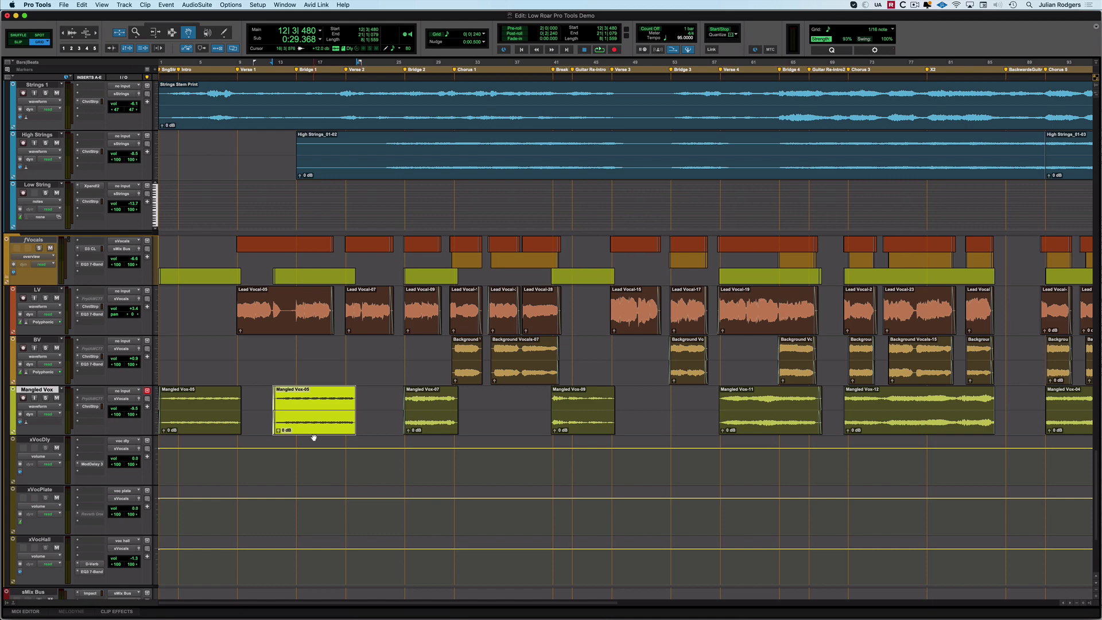
Step: Undo the duplicated Mangled Vox-05 clip and set the Grabber to Separation mode
key(super+z)
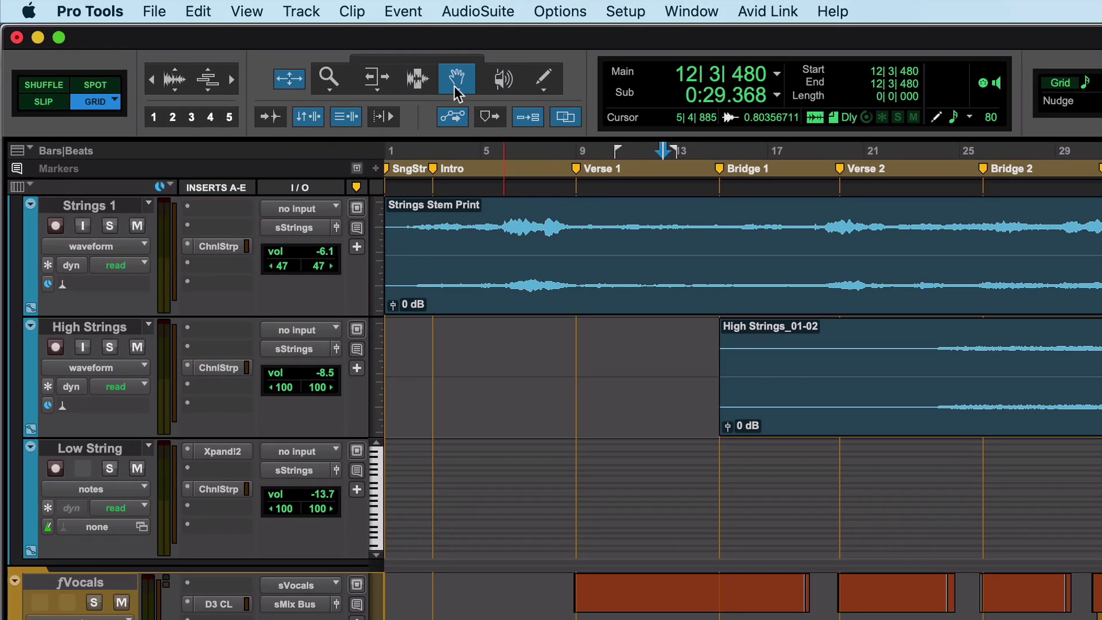
click(456, 86)
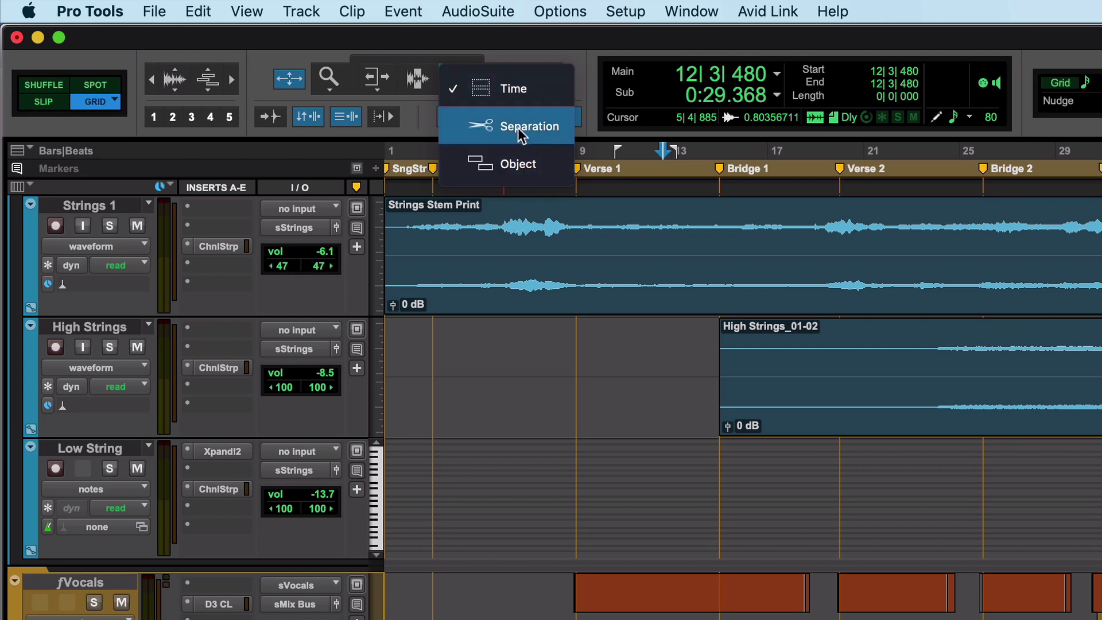
click(523, 88)
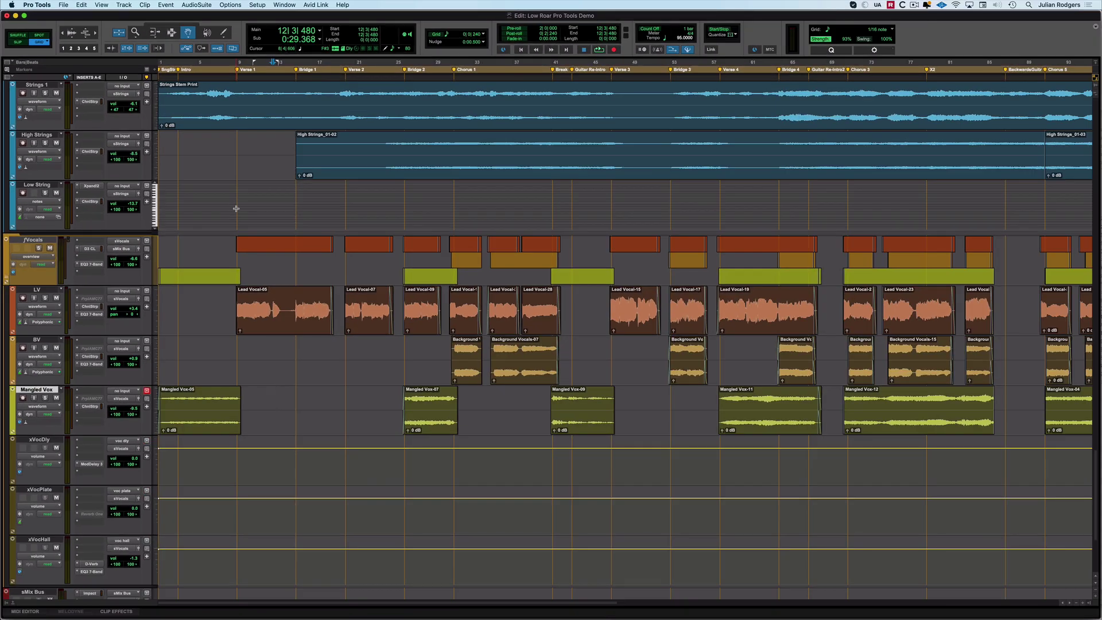
click(190, 35)
click(211, 55)
Step: Return the Grabber to Time mode and separate a short range inside Lead Vocal-05
click(189, 33)
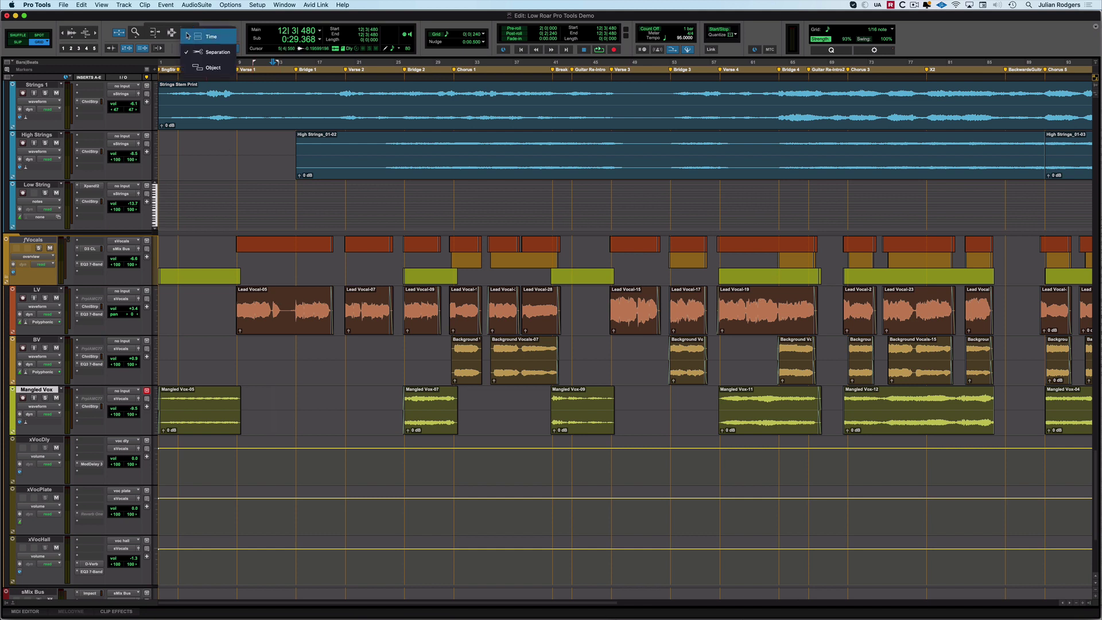
click(211, 38)
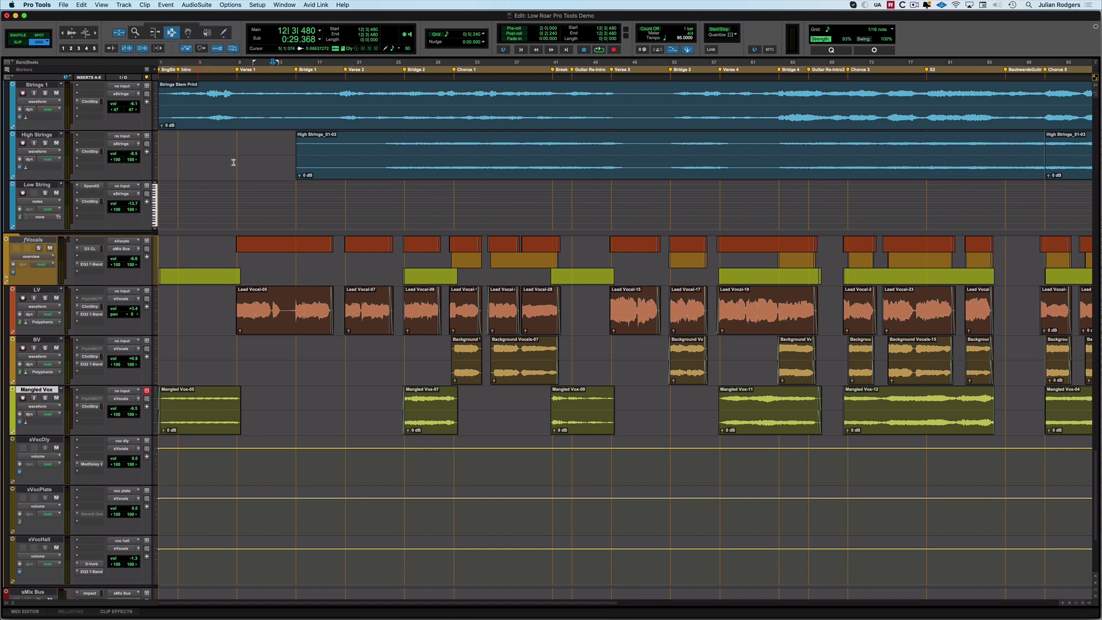
drag(285, 310, 314, 314)
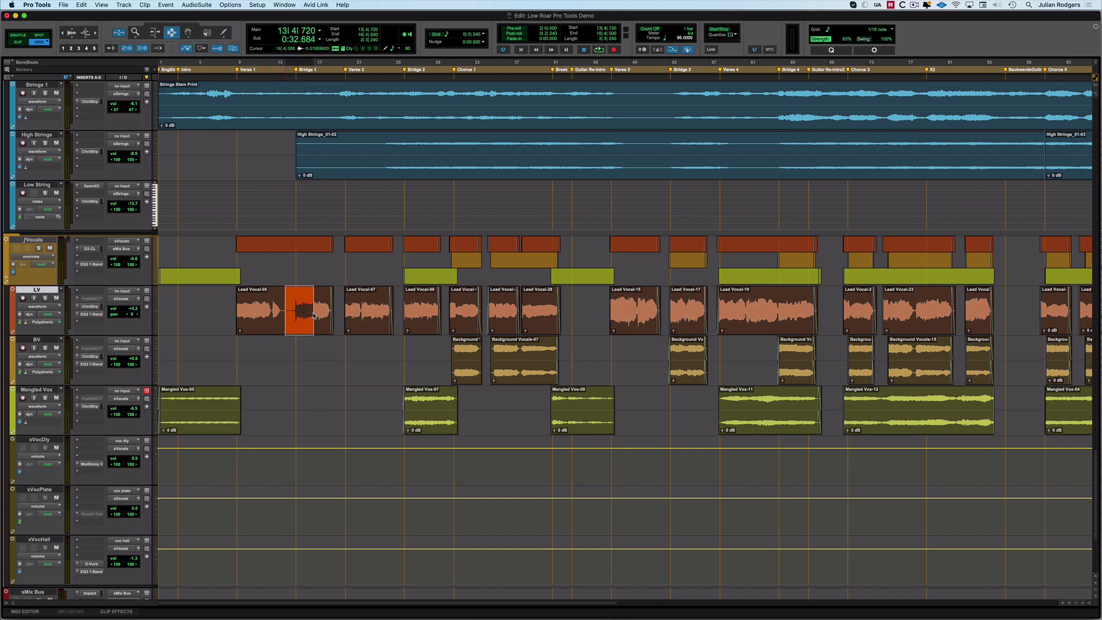
key(super+e)
Step: Move the separated vocal piece to around bar 42, undo it, deselect, and return to the Selector
key(F8)
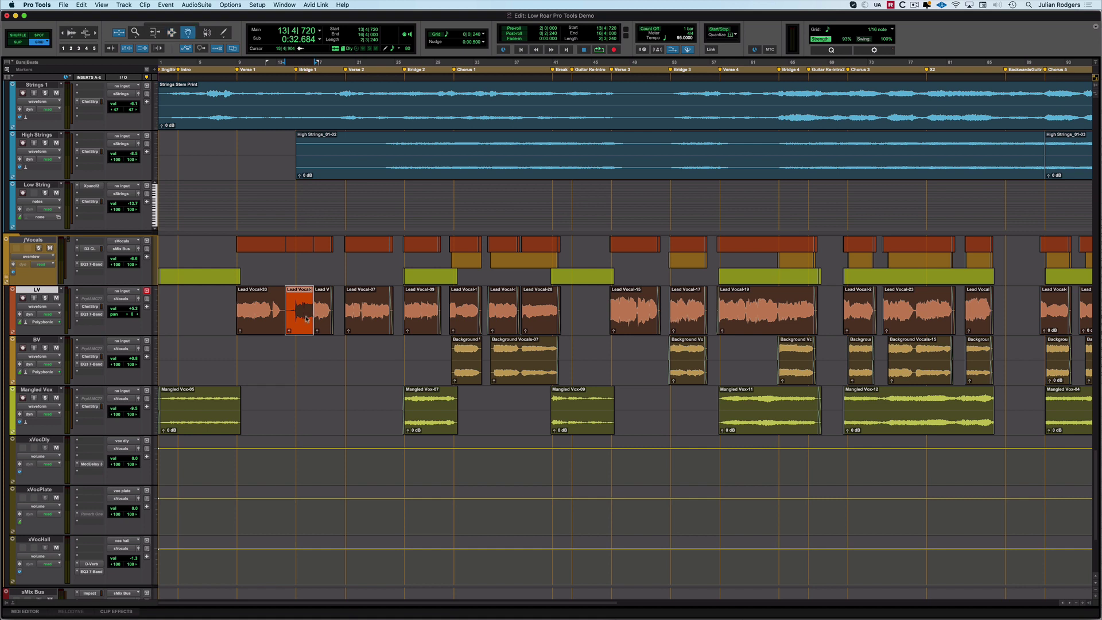
drag(313, 322, 598, 323)
key(super+z)
click(309, 376)
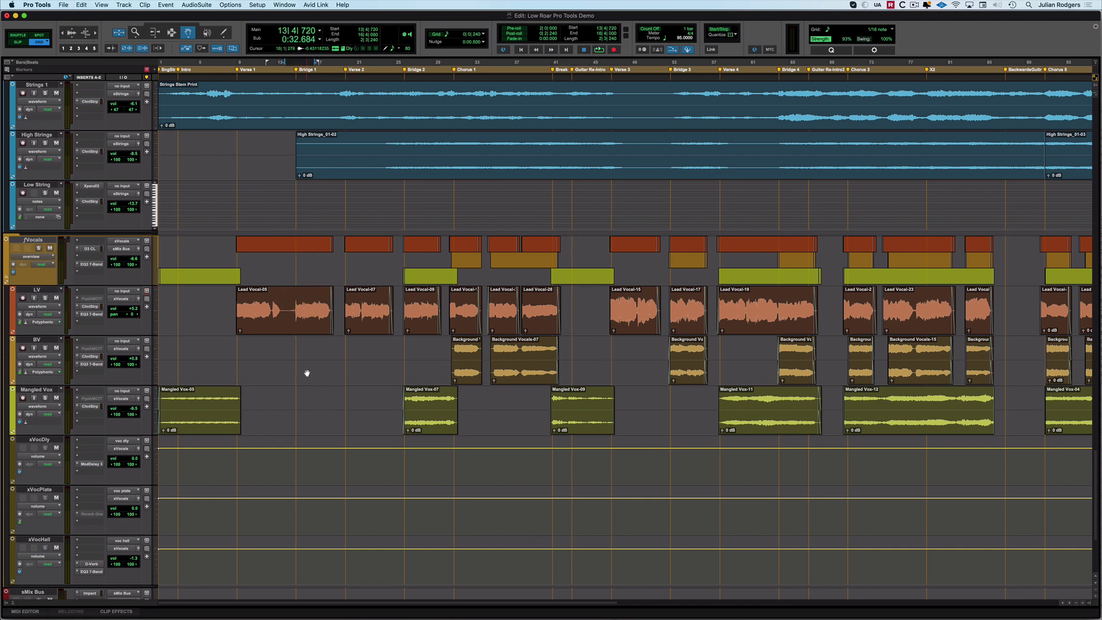
key(F7)
drag(286, 304, 316, 315)
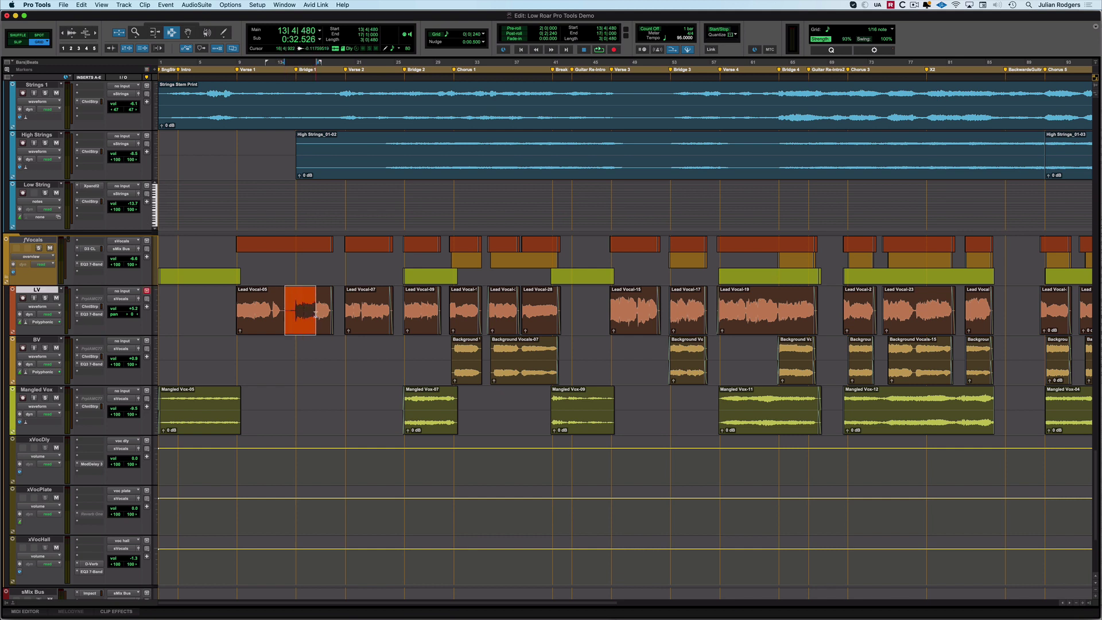
key(F8)
drag(299, 330, 583, 329)
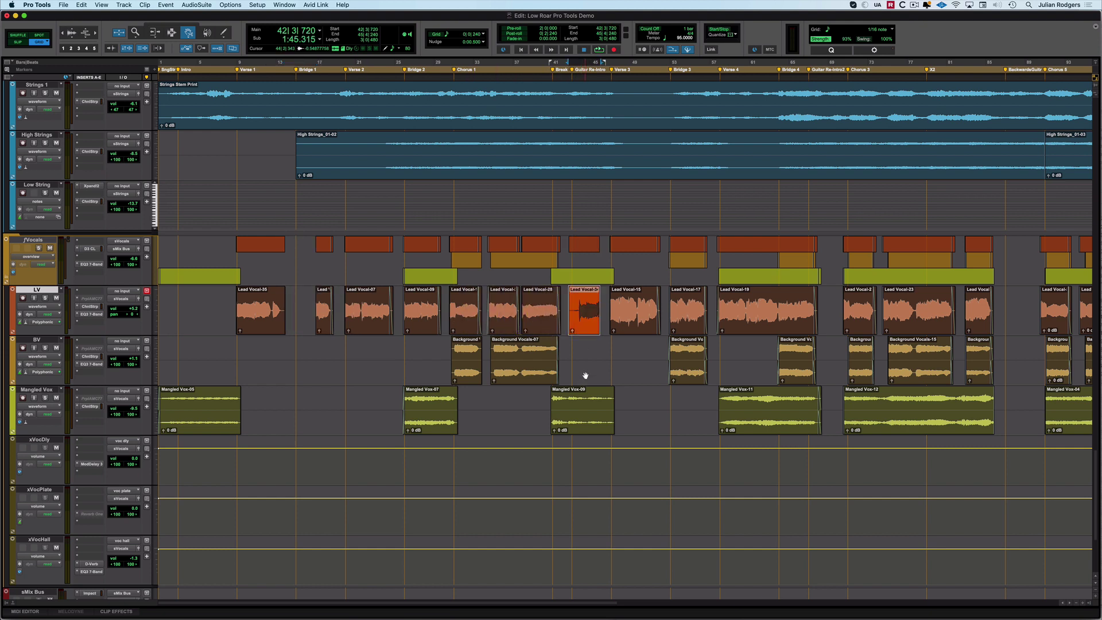
key(super+z)
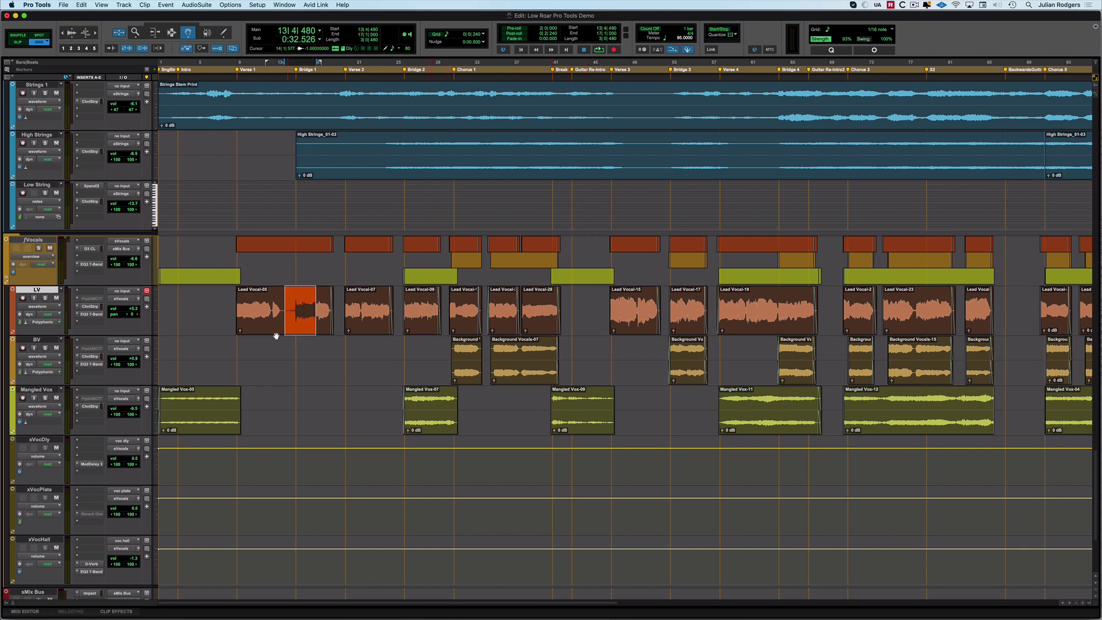
click(291, 346)
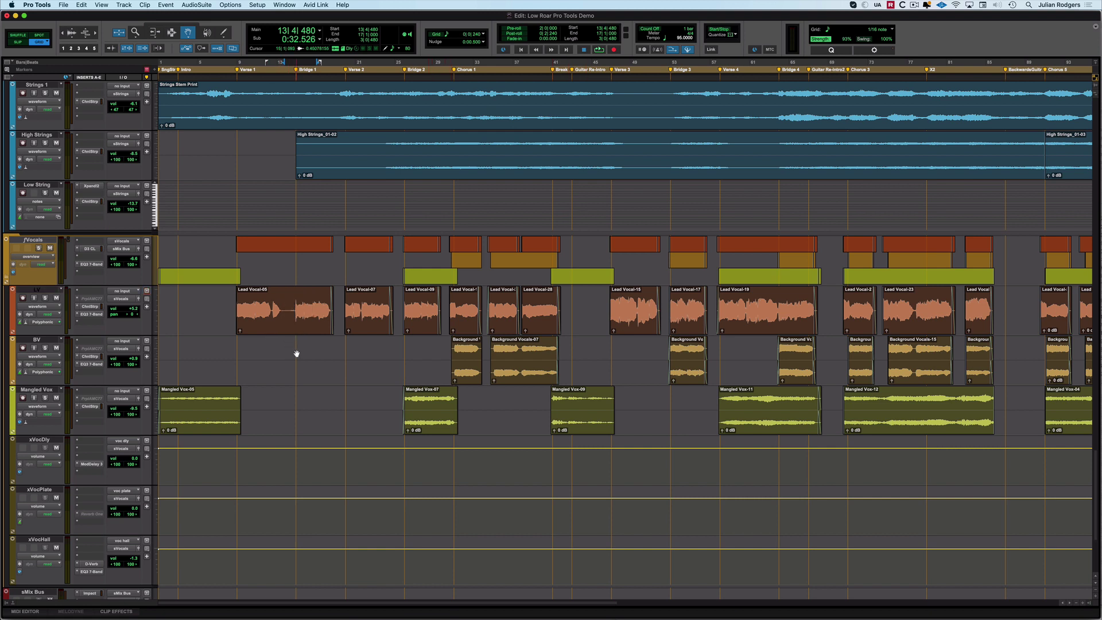
key(super+7)
click(293, 318)
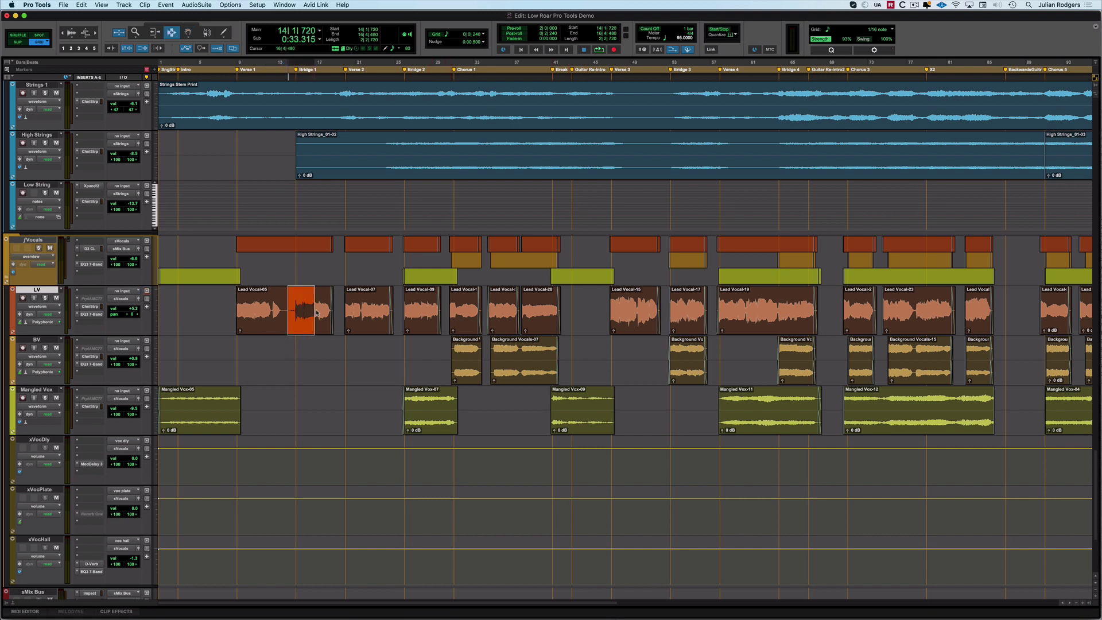
key(super+4)
mouse_move(304, 327)
mouse_down()
mouse_move(513, 338)
mouse_move(302, 339)
mouse_up()
key(super+z)
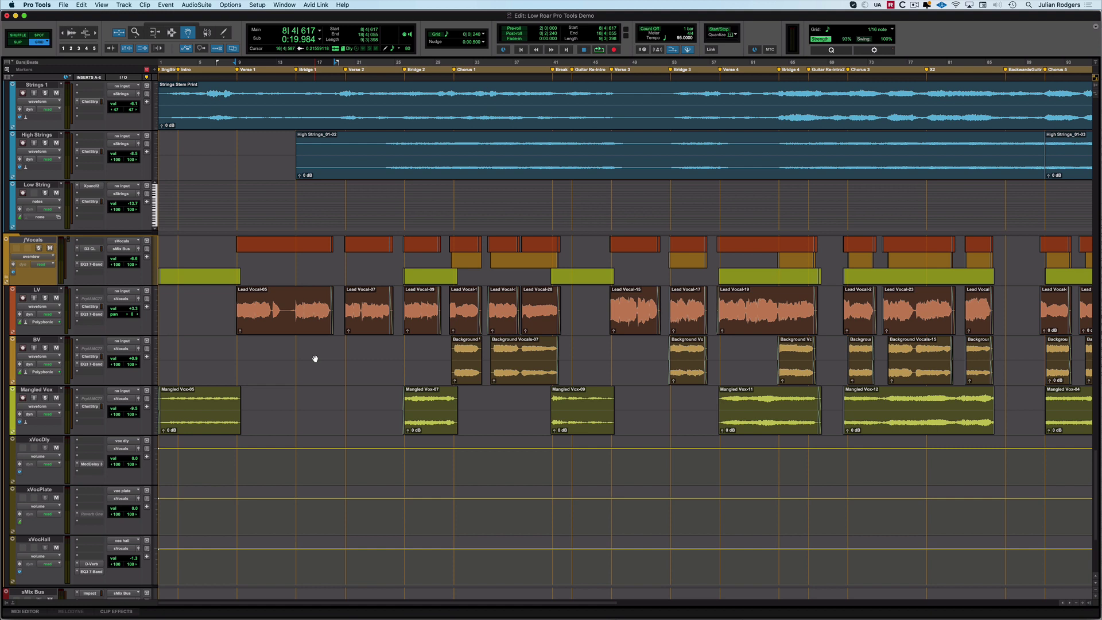
click(187, 33)
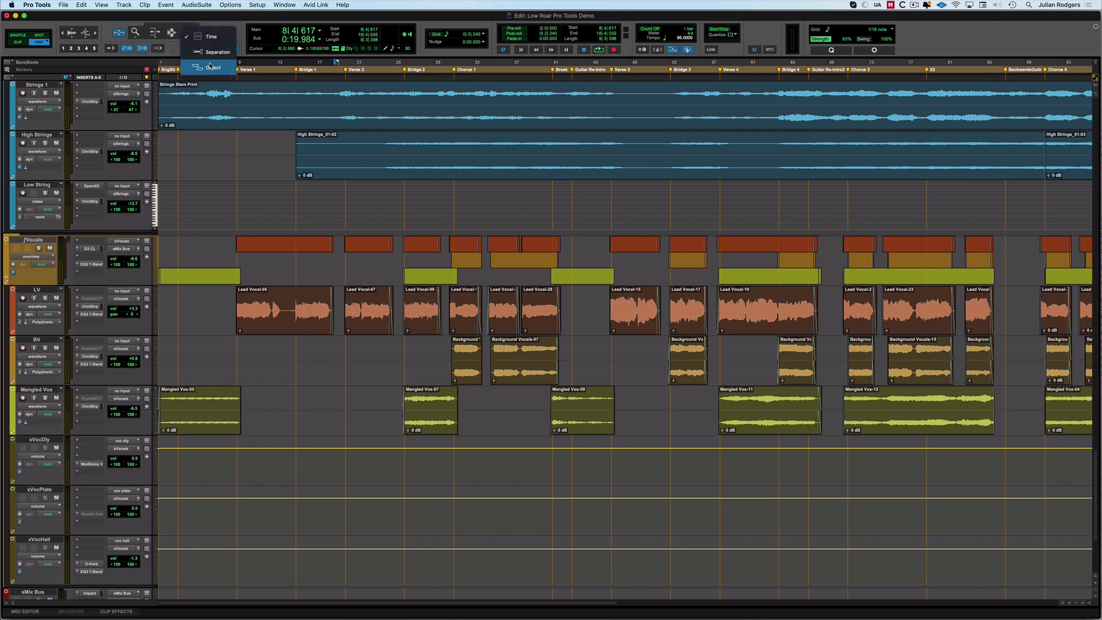
click(190, 36)
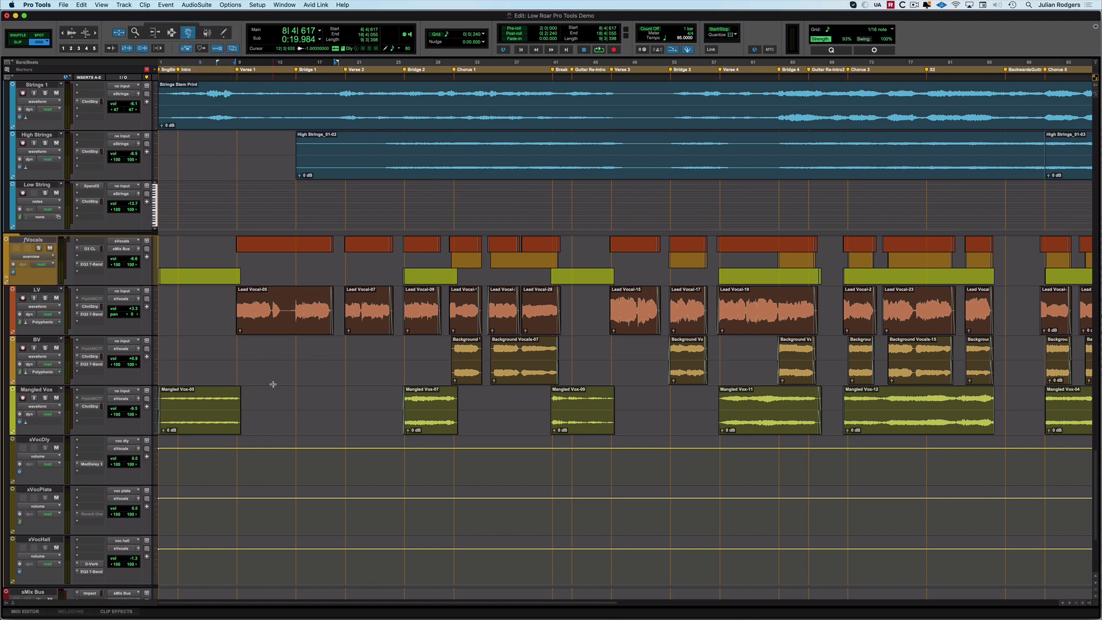
click(288, 316)
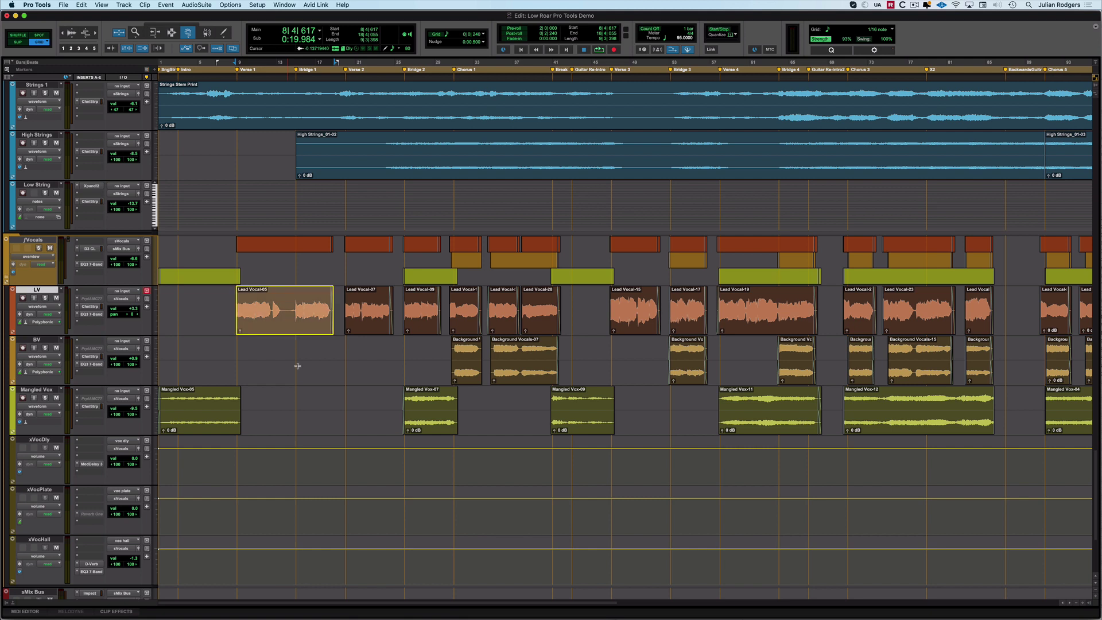
shift+click(426, 416)
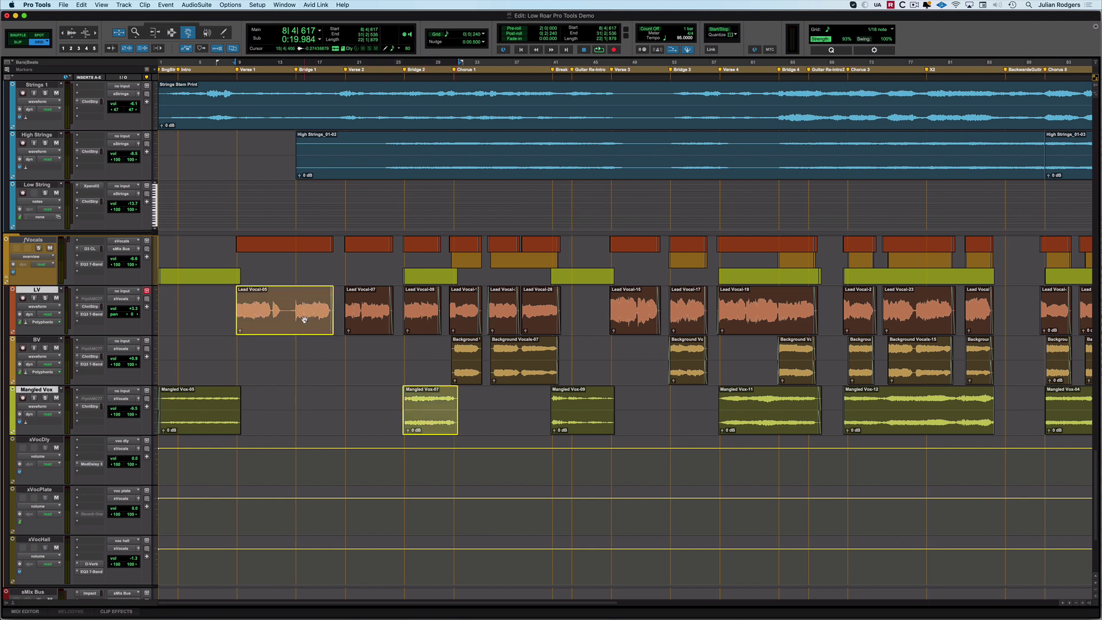
drag(436, 422, 395, 422)
key(super+z)
click(380, 399)
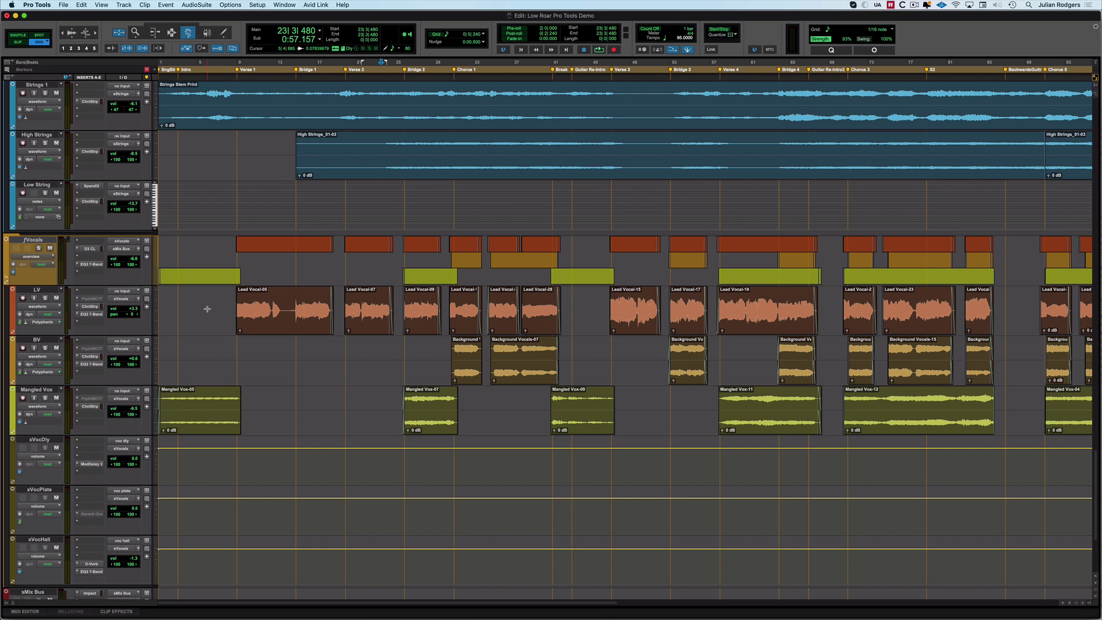
Step: Grabber-select Lead Vocal-05, -07, -09 and the short clips, extending through Lead Vocal-28, then deselect
click(280, 320)
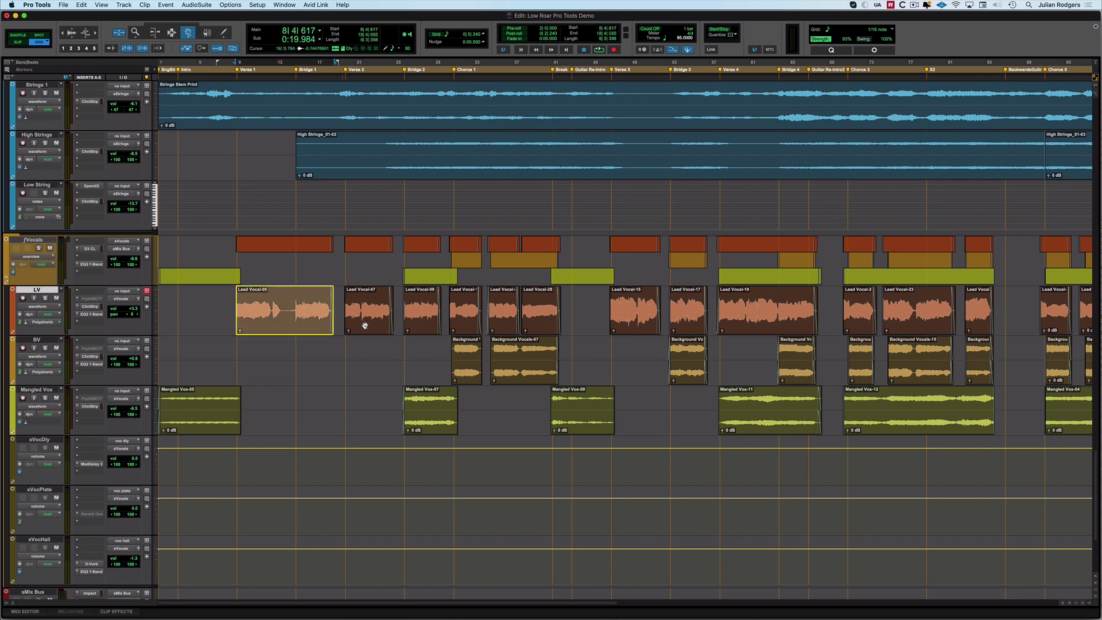
shift+click(370, 323)
super+click(468, 325)
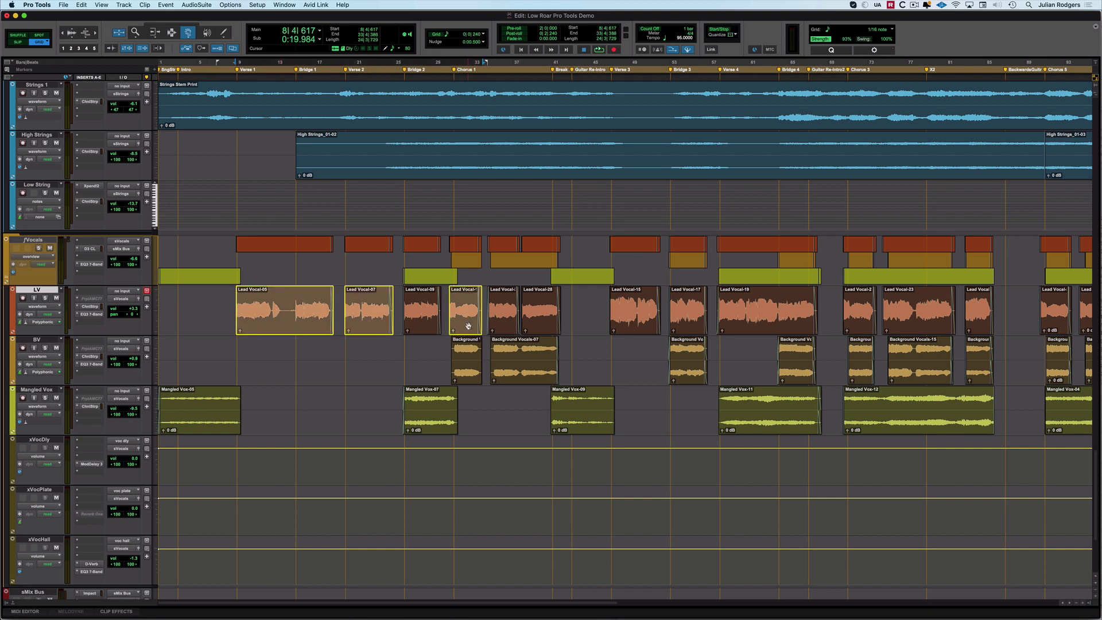
super+click(425, 324)
super+click(501, 326)
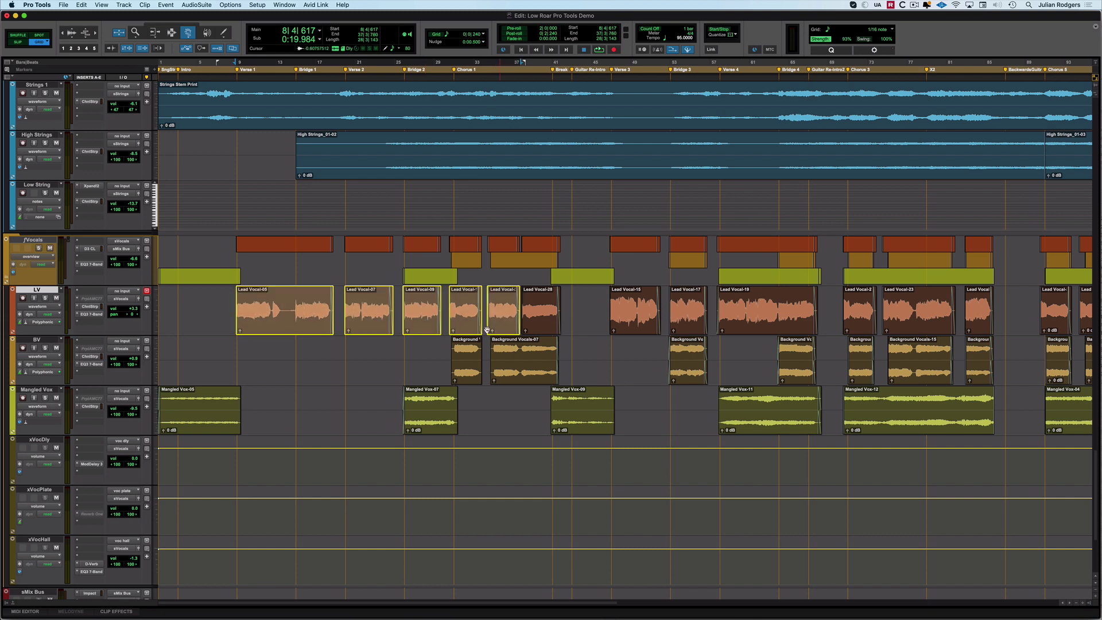
drag(209, 309, 574, 357)
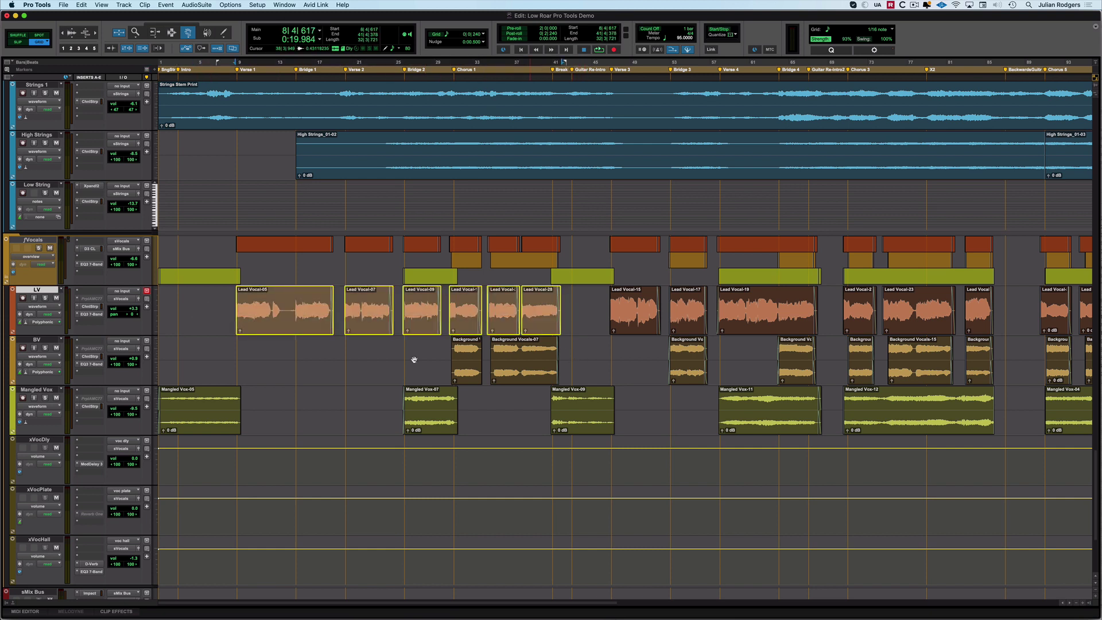
click(333, 368)
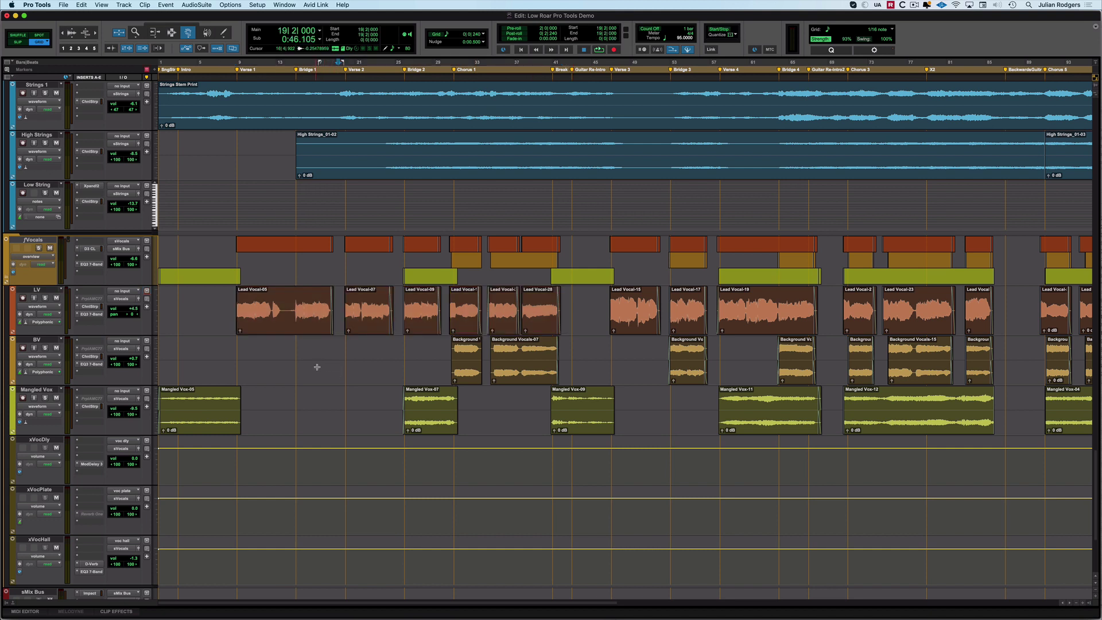
Step: With the Selector, double-click to select Lead Vocal-05 through Lead Vocal-28 as a time range
click(171, 33)
double_click(280, 318)
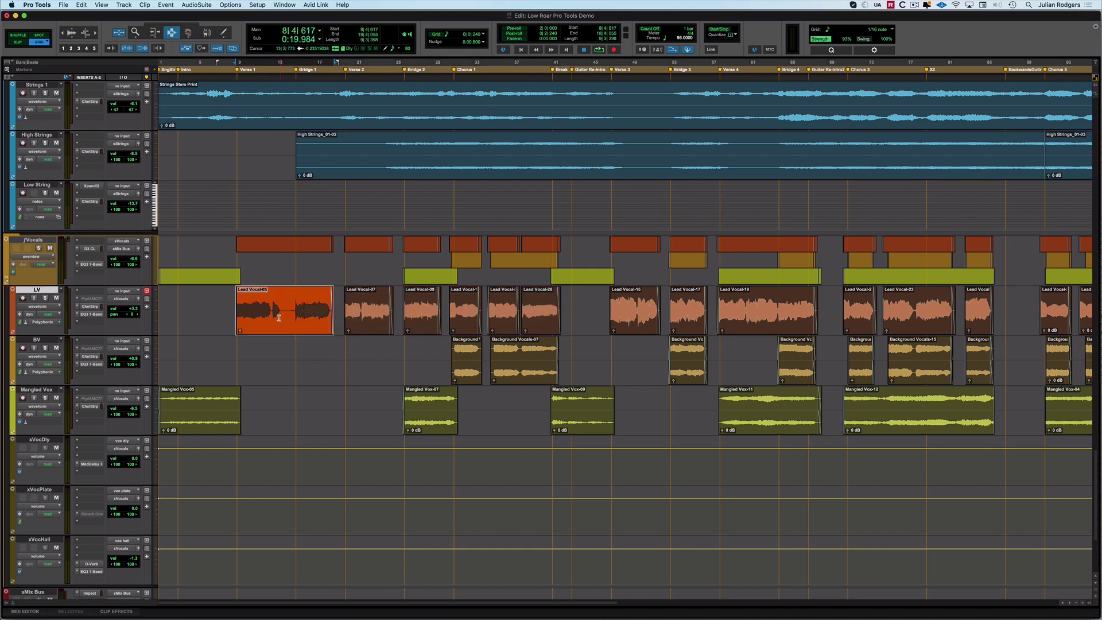
shift+click(532, 323)
shift+double_click(532, 323)
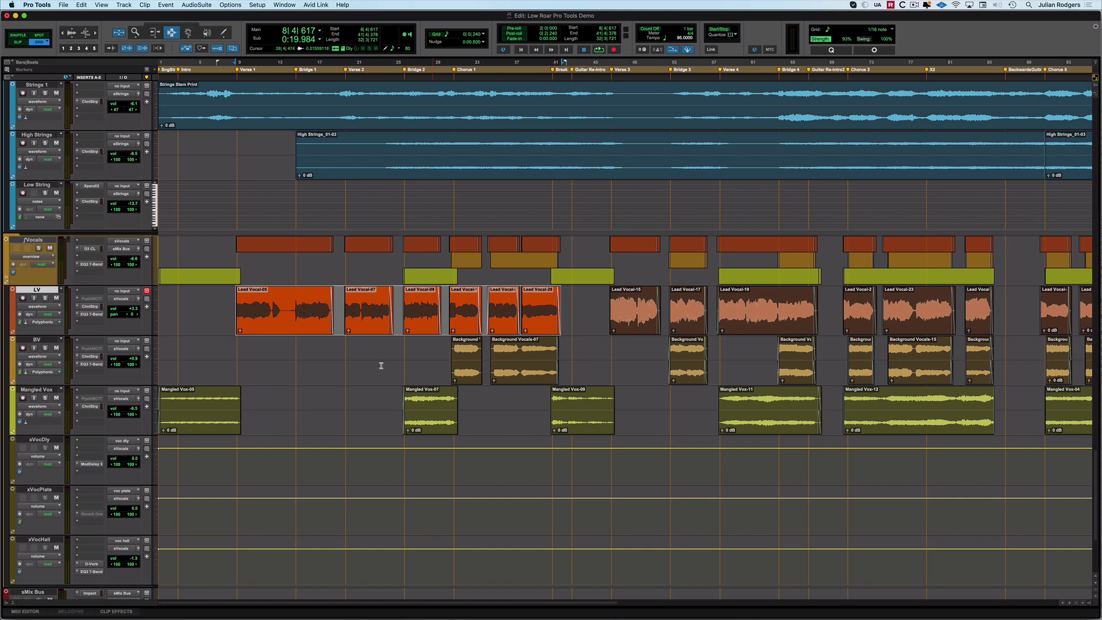
Step: Clear the time selection and Grabber-drag across LV to select Lead Vocal-05 through Lead Vocal-28 as clips
click(344, 385)
click(188, 33)
drag(214, 302, 592, 331)
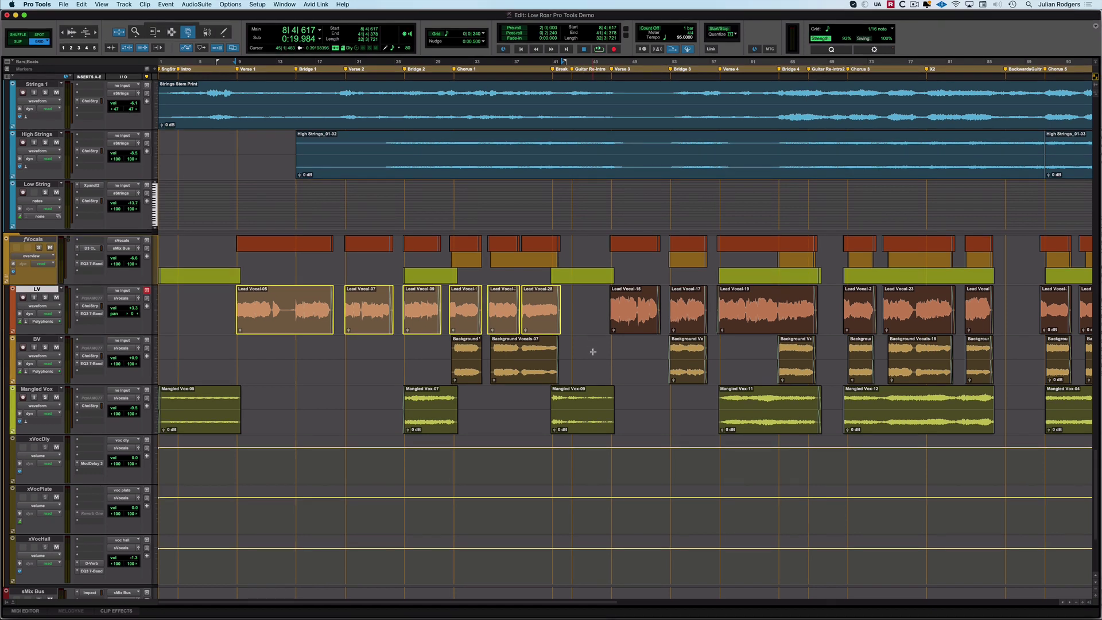
key(super+plus)
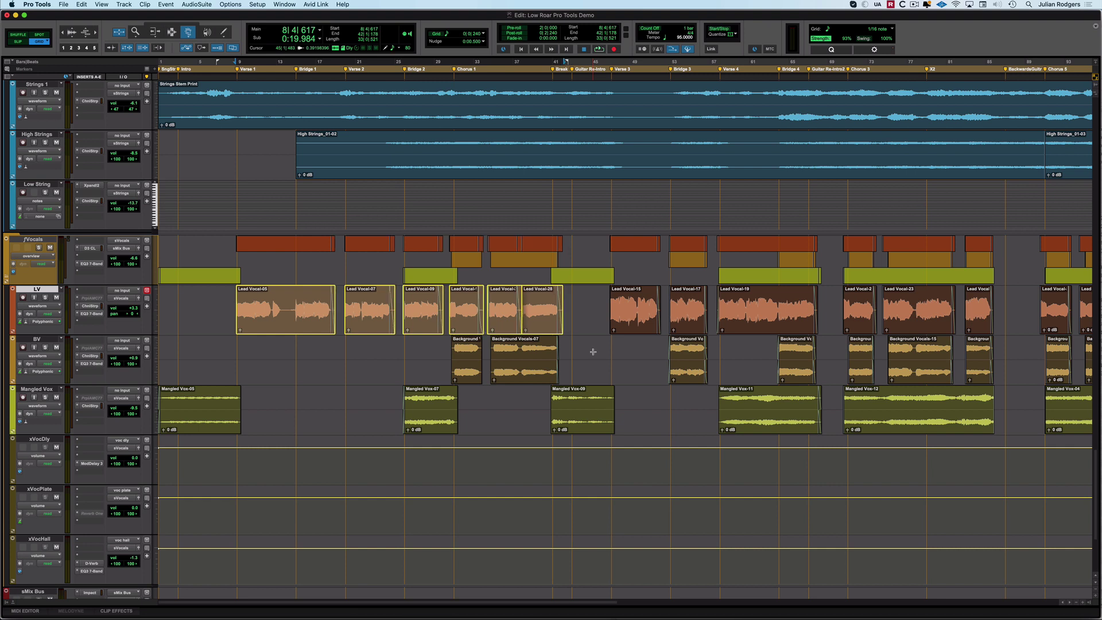
key(super+plus)
key(super+minus)
key(super+minus)
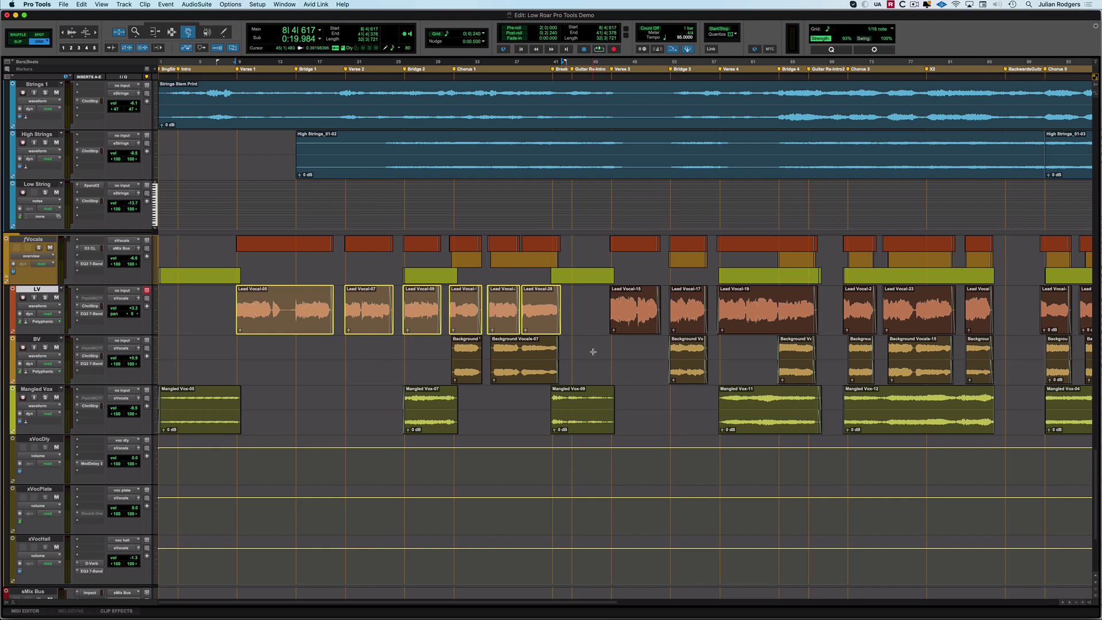
click(172, 31)
click(188, 37)
click(172, 33)
click(195, 319)
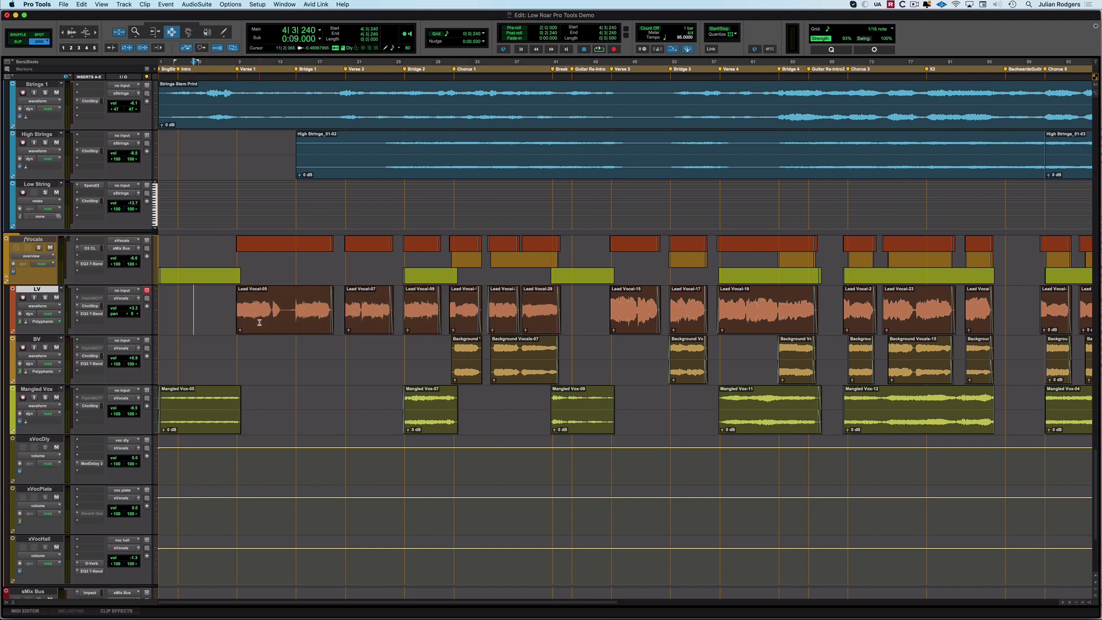
drag(237, 314, 575, 324)
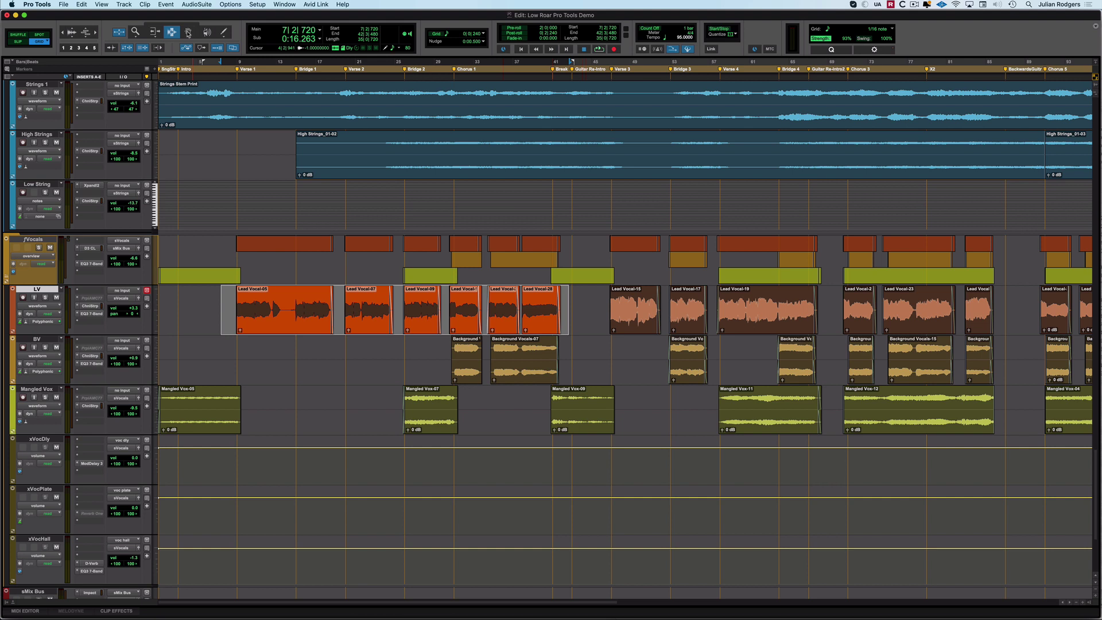
click(188, 32)
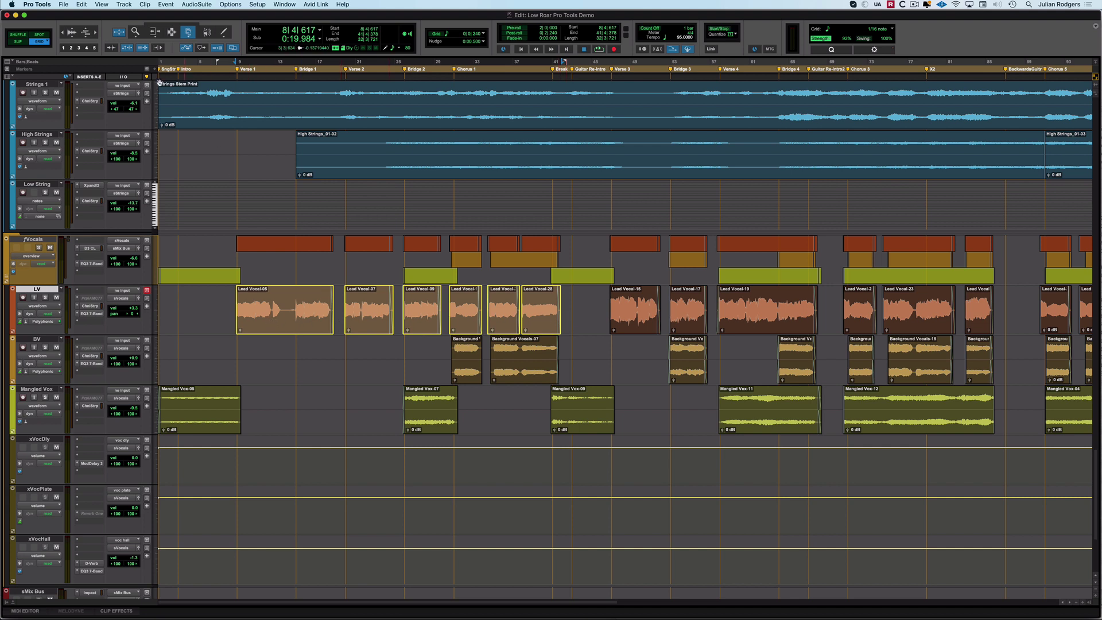
Step: Select a time range from inside Lead Vocal-05 into Lead Vocal-15, then convert it to whole clips with the Grabber
click(171, 32)
click(217, 310)
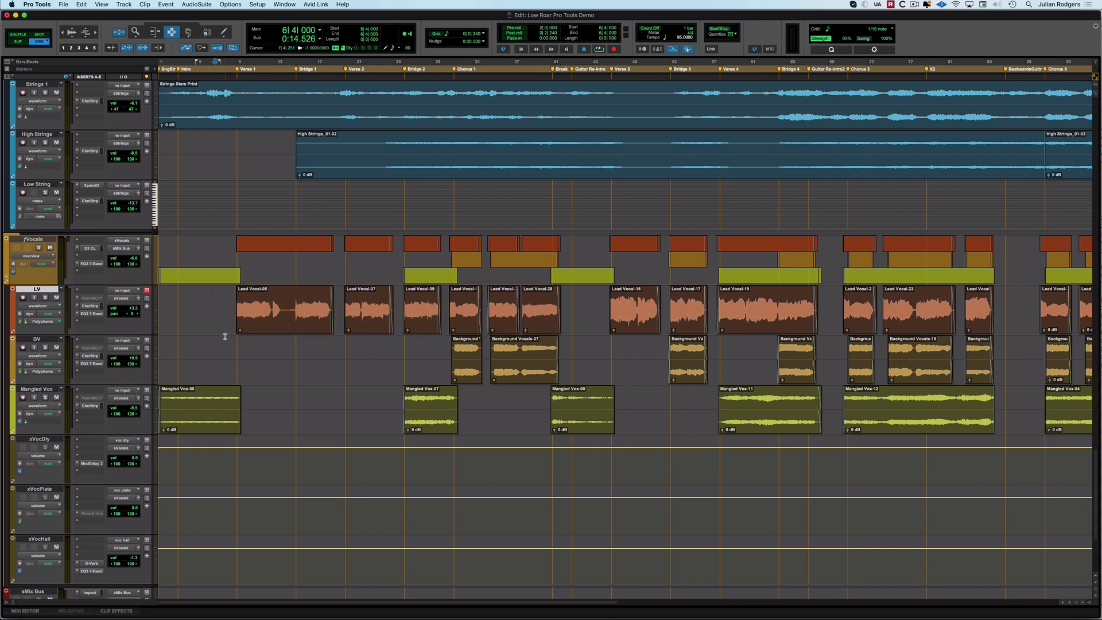
drag(262, 313, 620, 319)
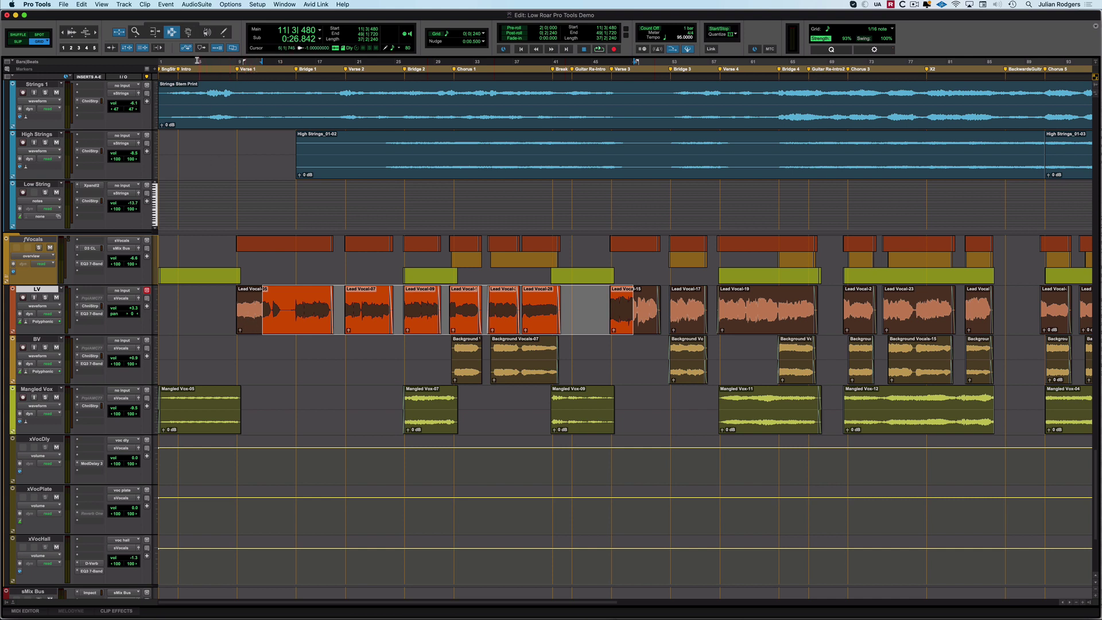
click(188, 33)
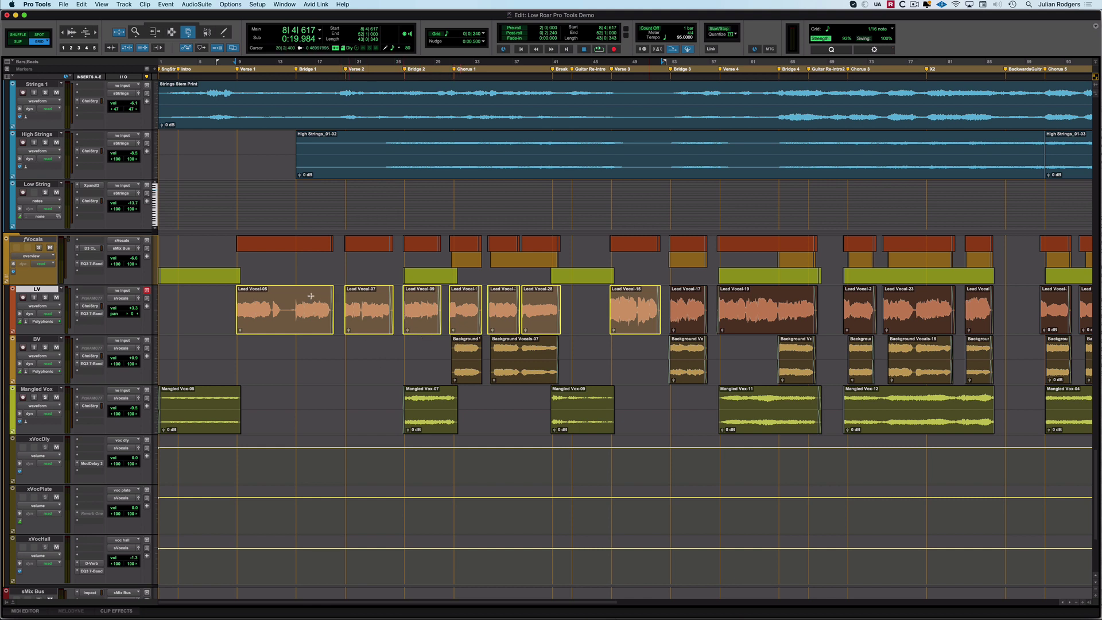
Step: Switch to the Selector so the Lead Vocal-05 to Lead Vocal-15 clip selection becomes a time range
click(172, 33)
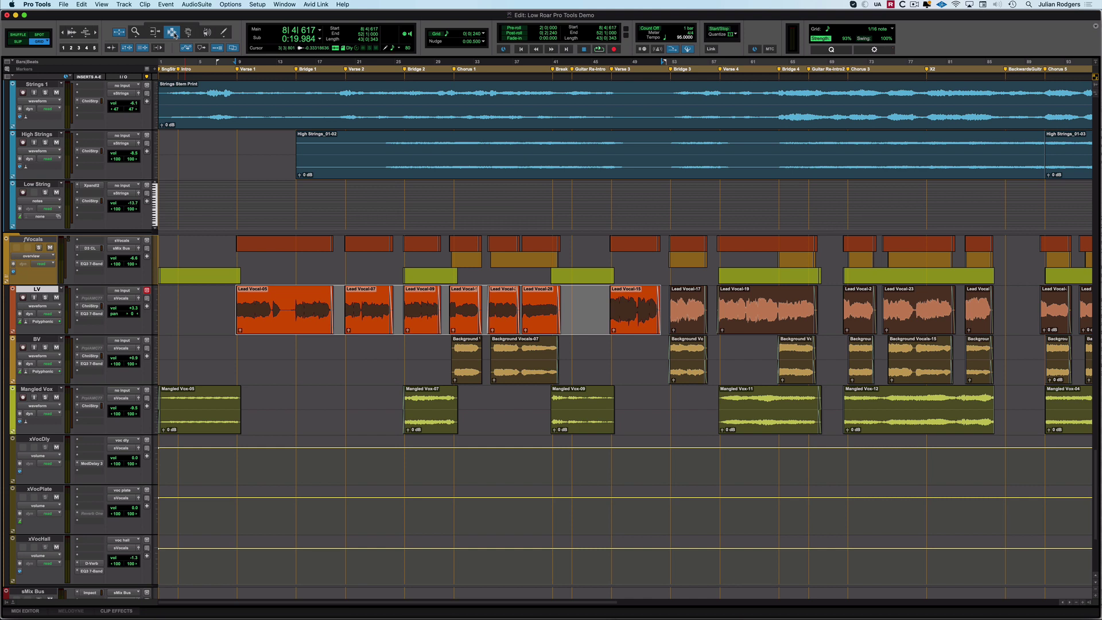